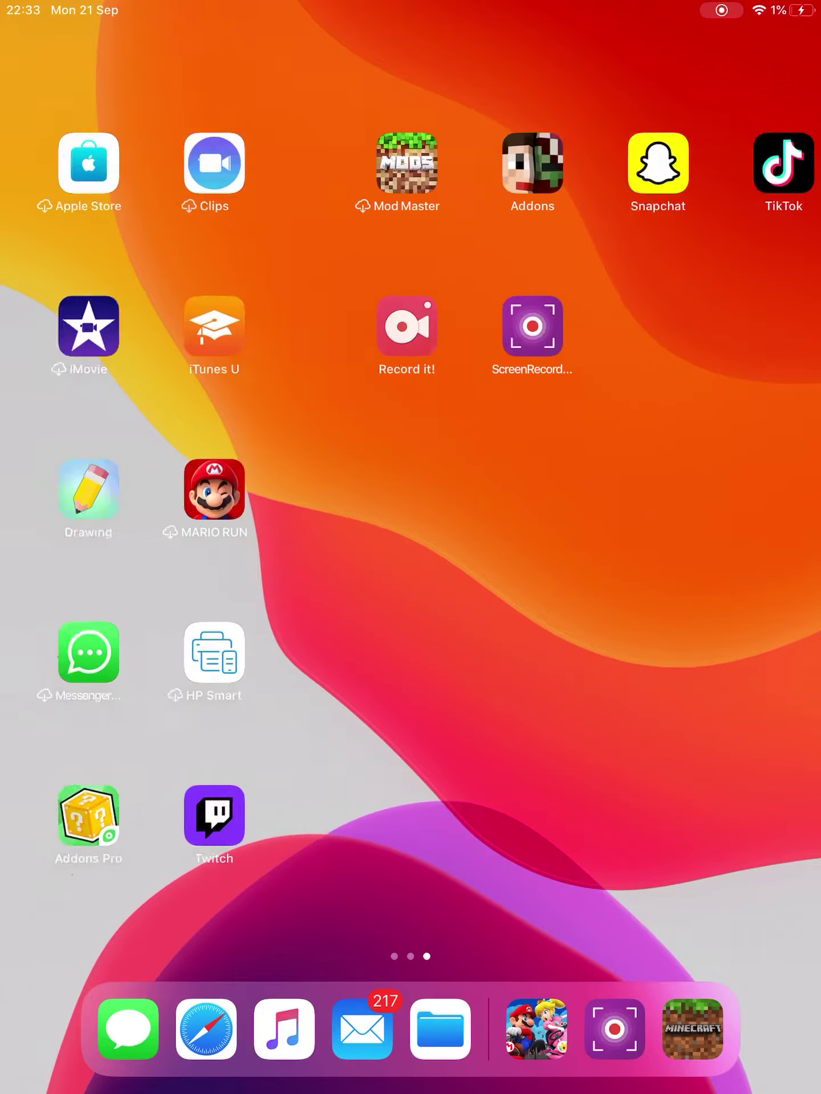
Launch Minecraft from the iPad home screen and wait for its title menu
left_click_drag(171, 548, 650, 548)
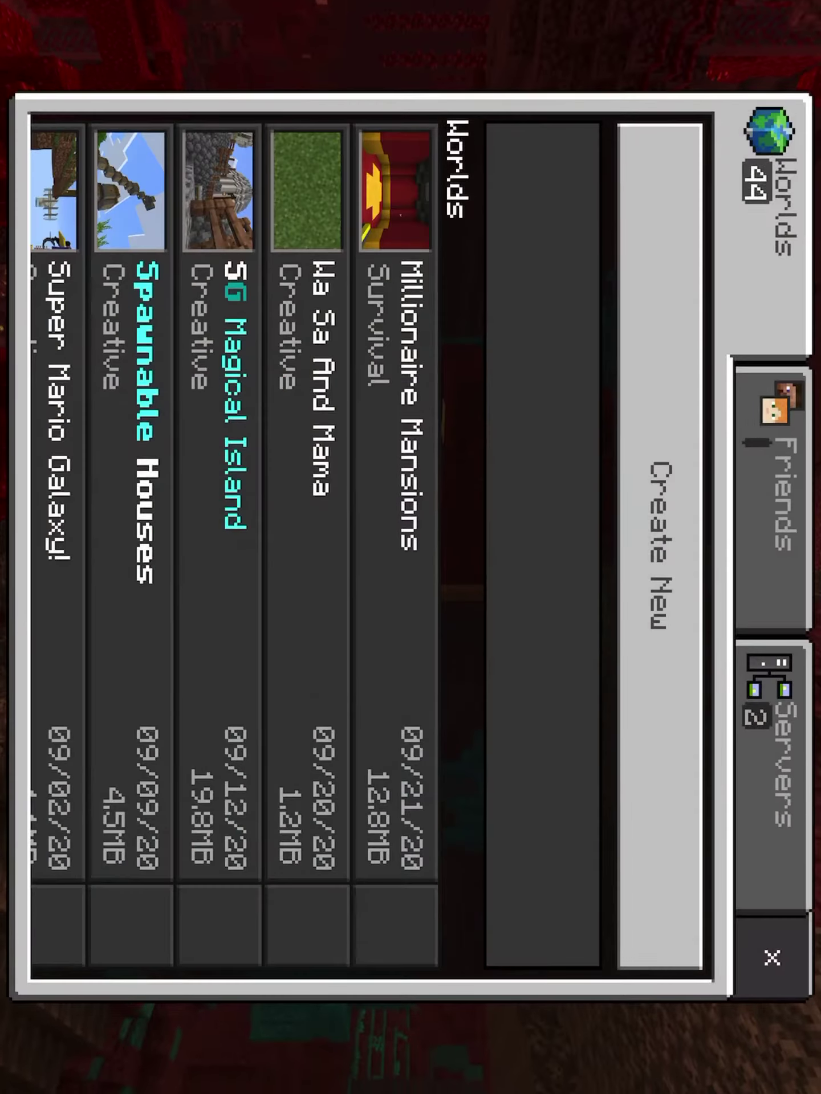
Join the friend's Millionaire Mansions world from the joinable worlds list
left_click(769, 497)
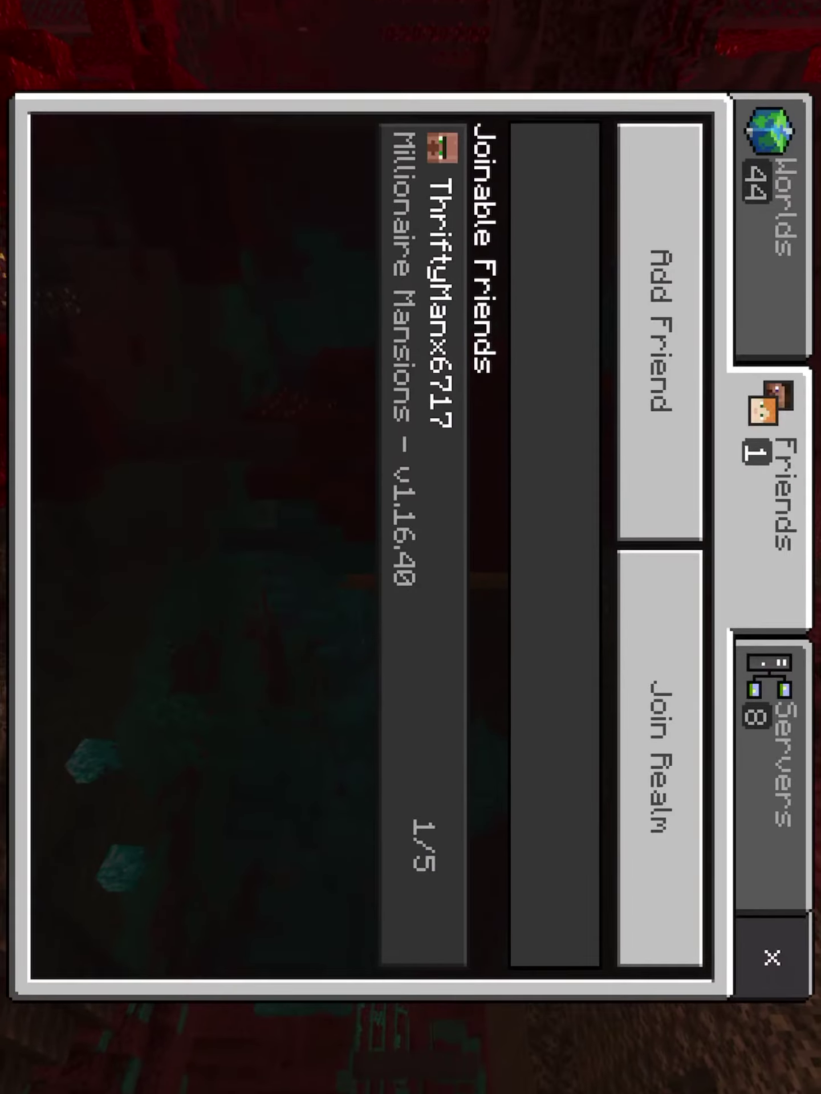
left_click(411, 428)
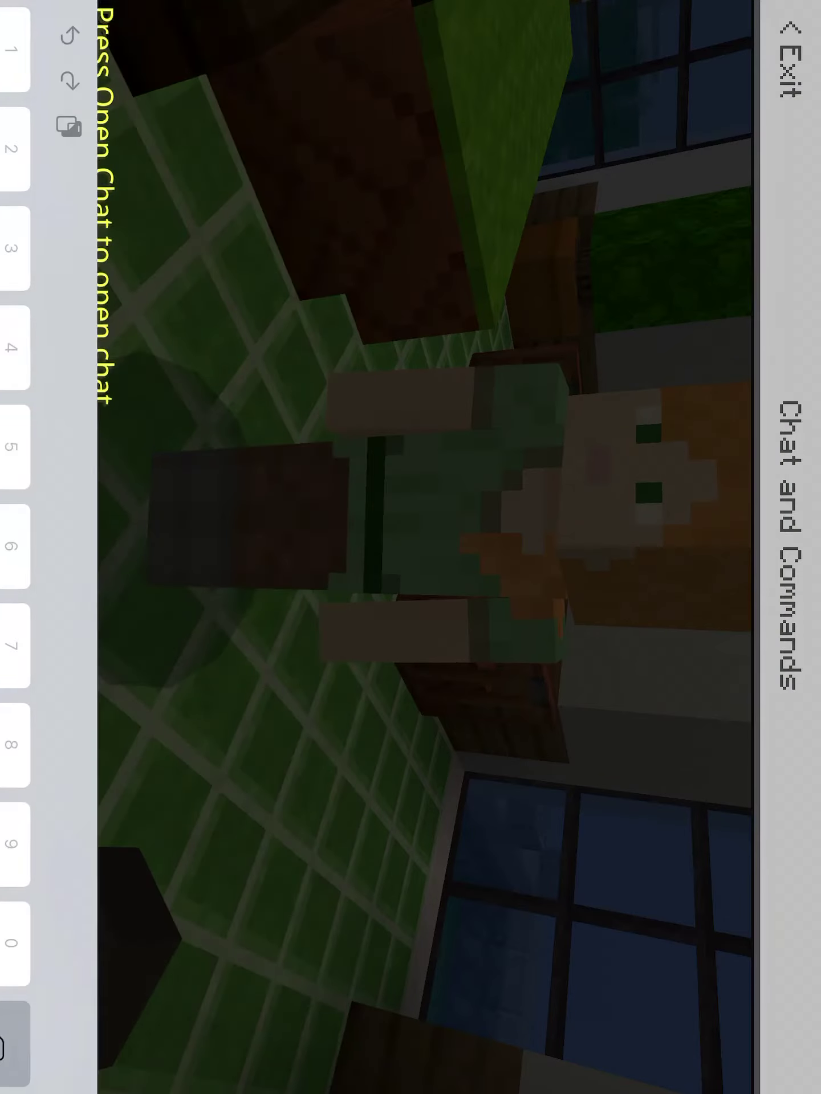
type("Ho")
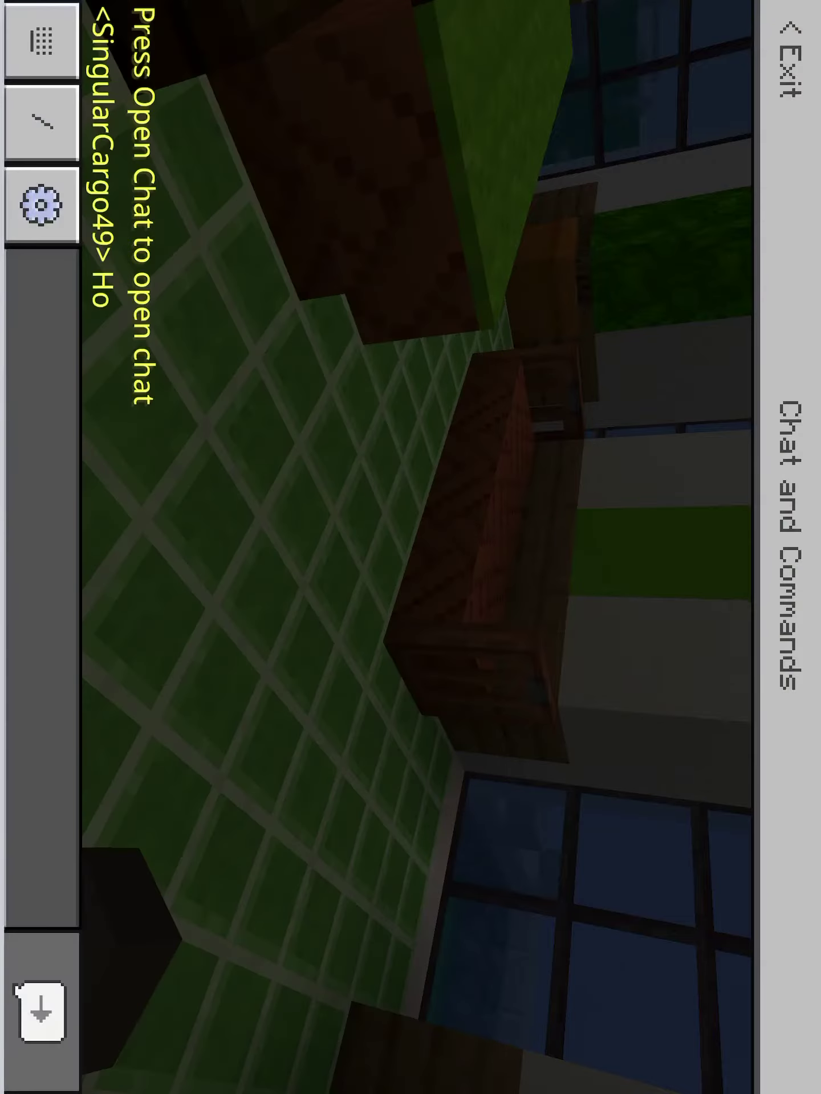
Send the chat message 'Ho', then reopen chat and close it again
key("Return")
left_click(791, 491)
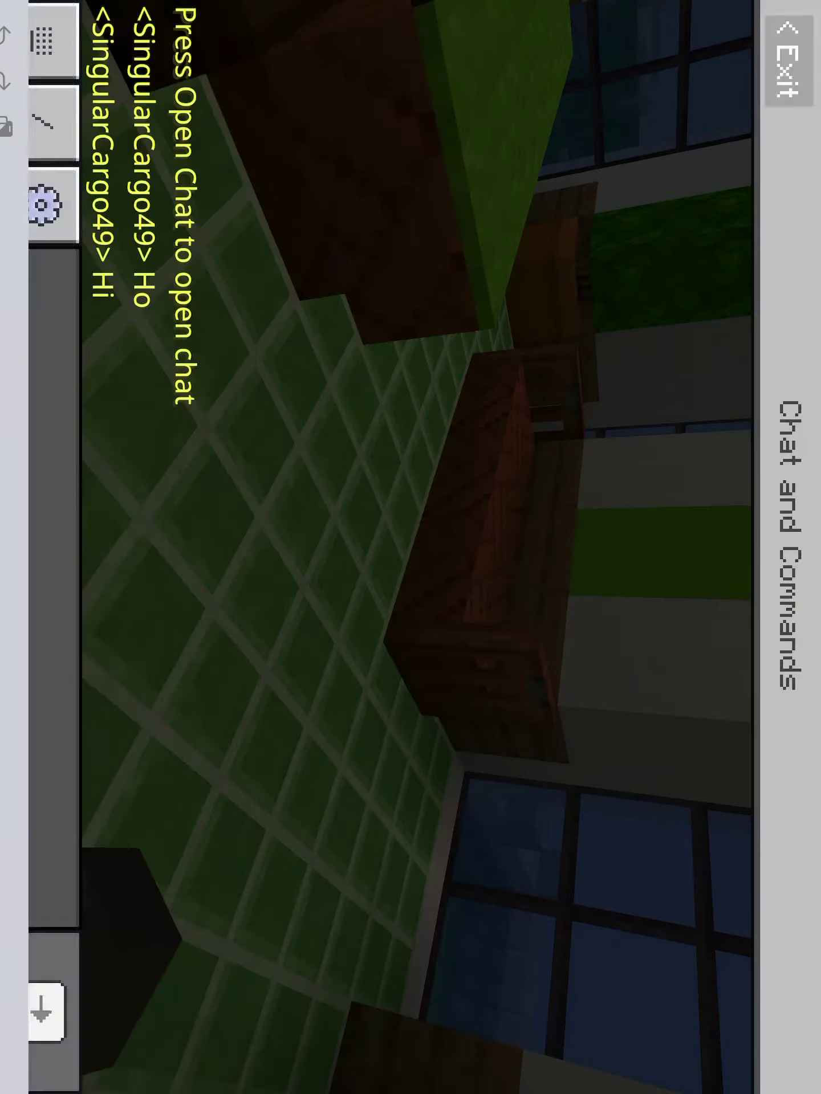
left_click(787, 51)
Close the Mocktails brewing stand menu and turn toward another part of the house
left_click(411, 547)
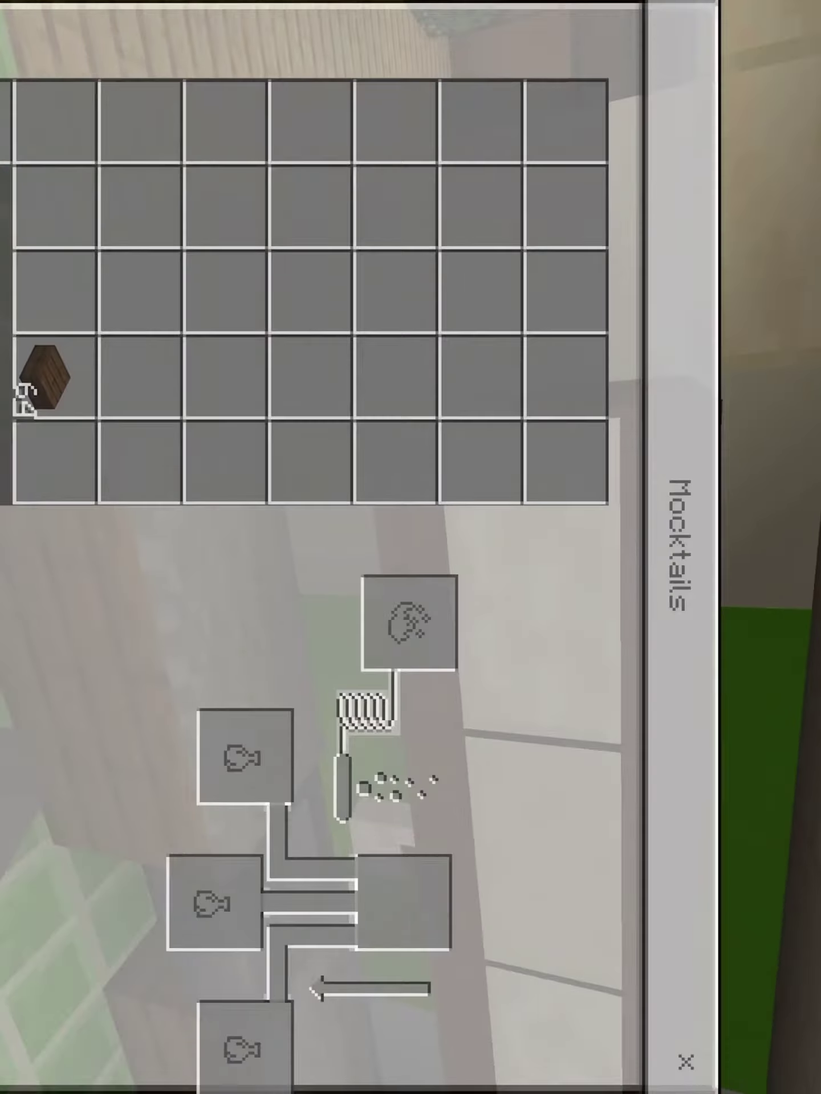
left_click(784, 1062)
mouse_move(427, 598)
left_mouse_down()
mouse_move(396, 932)
mouse_move(411, 855)
mouse_move(401, 898)
mouse_move(368, 914)
mouse_move(342, 983)
mouse_move(351, 941)
mouse_move(359, 1086)
mouse_move(389, 957)
mouse_move(394, 735)
mouse_move(390, 846)
mouse_move(428, 598)
mouse_move(454, 616)
left_mouse_up()
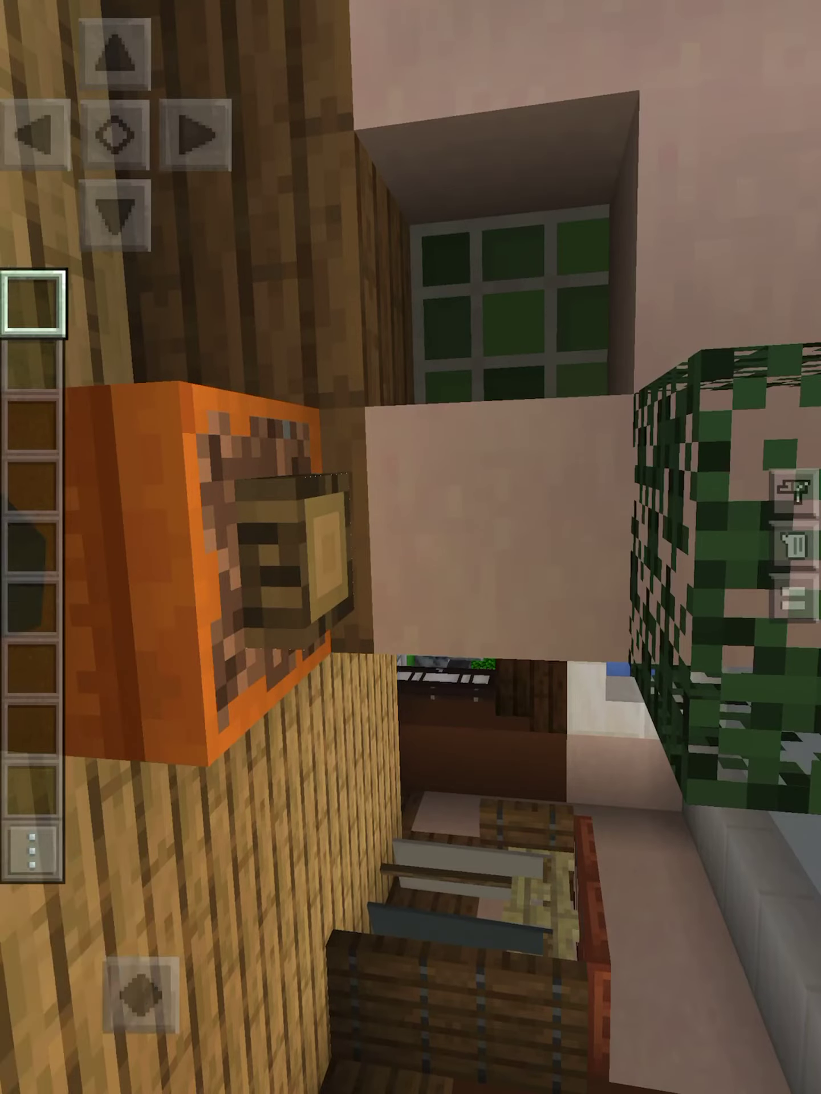
Walk into the room with the figure seated on the wooden chair, then open the creative inventory
mouse_move(377, 856)
left_mouse_down()
mouse_move(377, 880)
mouse_move(368, 855)
mouse_move(372, 966)
mouse_move(377, 850)
mouse_move(342, 950)
mouse_move(355, 889)
mouse_move(333, 872)
mouse_move(248, 590)
left_mouse_up()
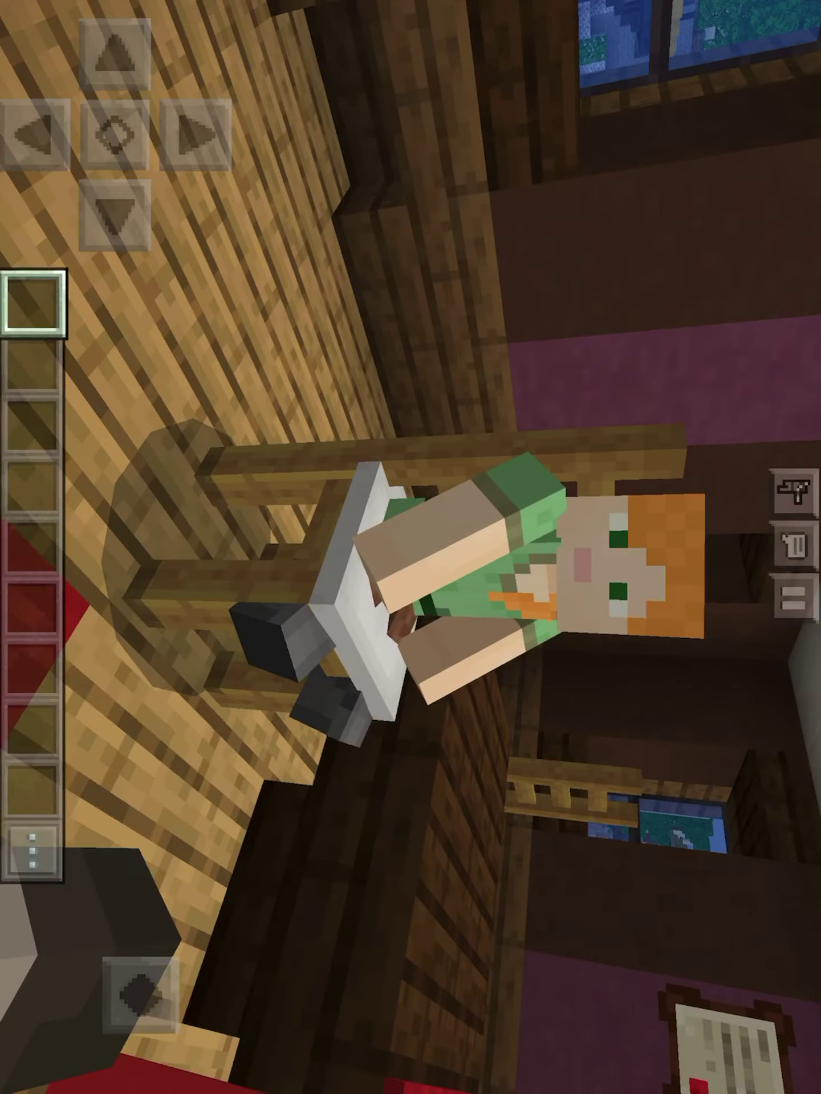
left_click(32, 851)
Browse the creative inventory categories, looking at the Note Block and Jukebox items
left_click(54, 44)
left_click(159, 61)
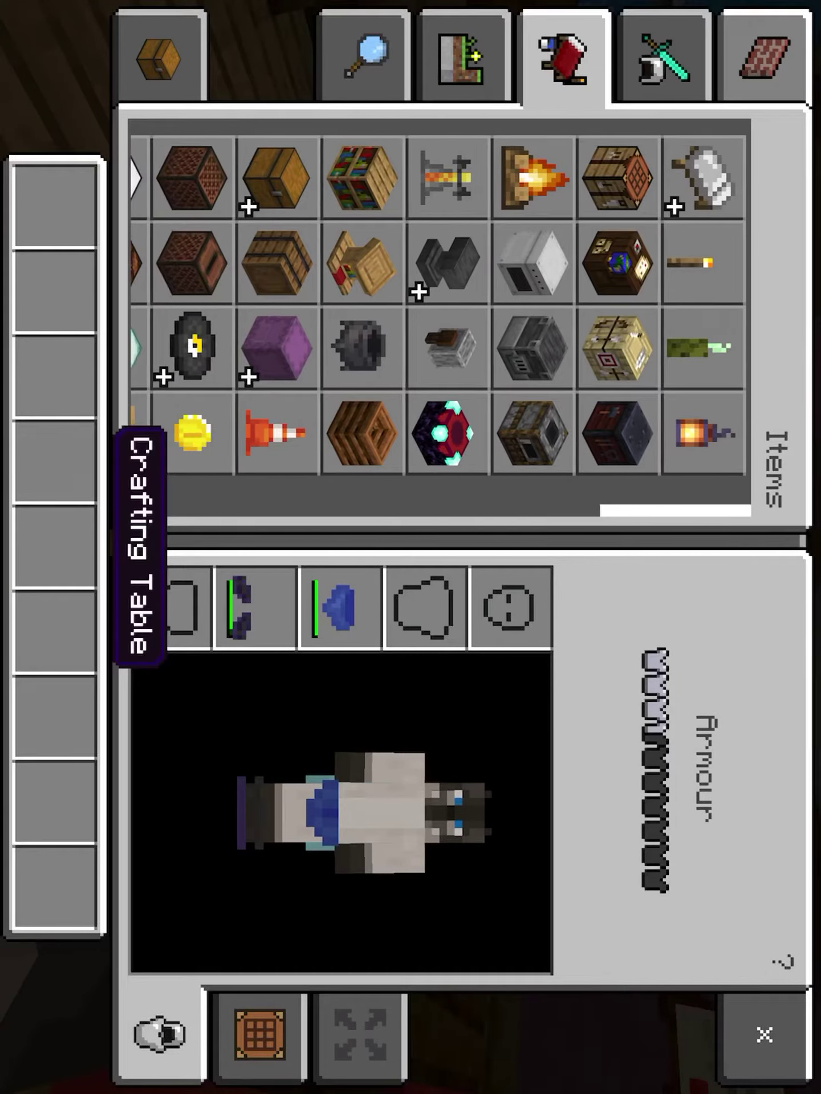
left_click(665, 56)
left_click(464, 56)
left_click(564, 57)
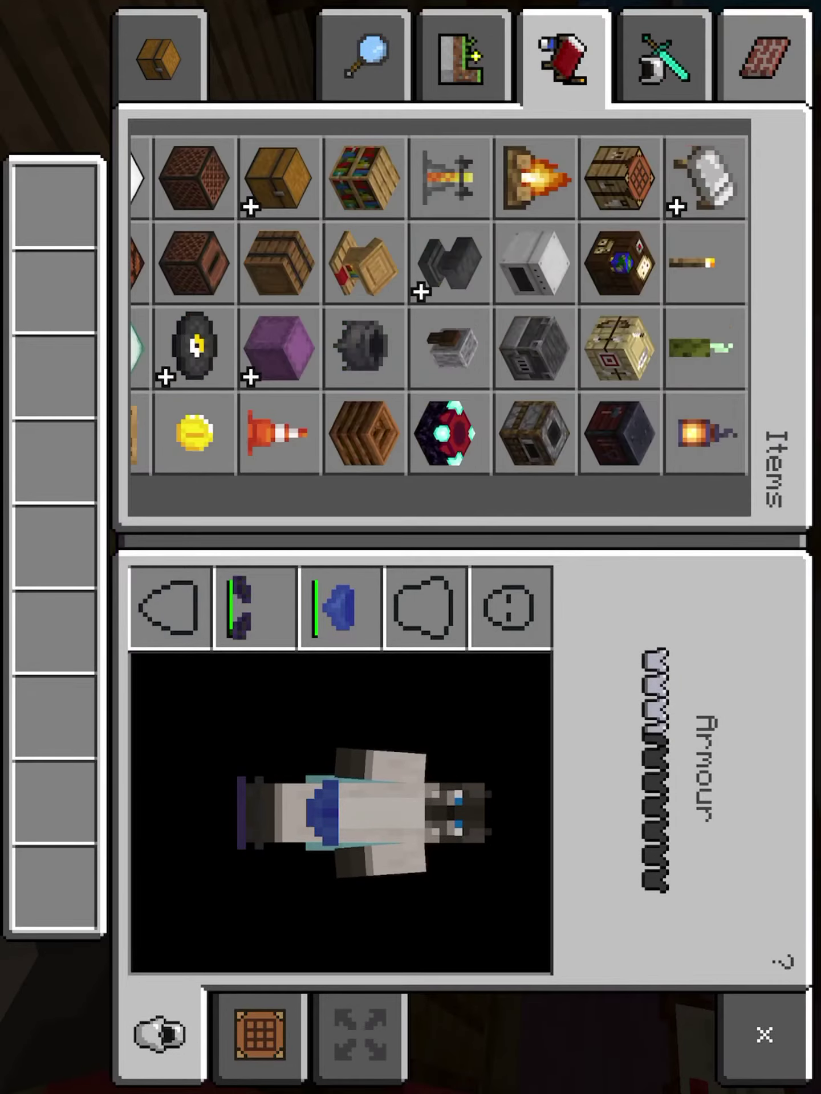
scroll(428, 308, "down", 3)
scroll(428, 307, "up", 3)
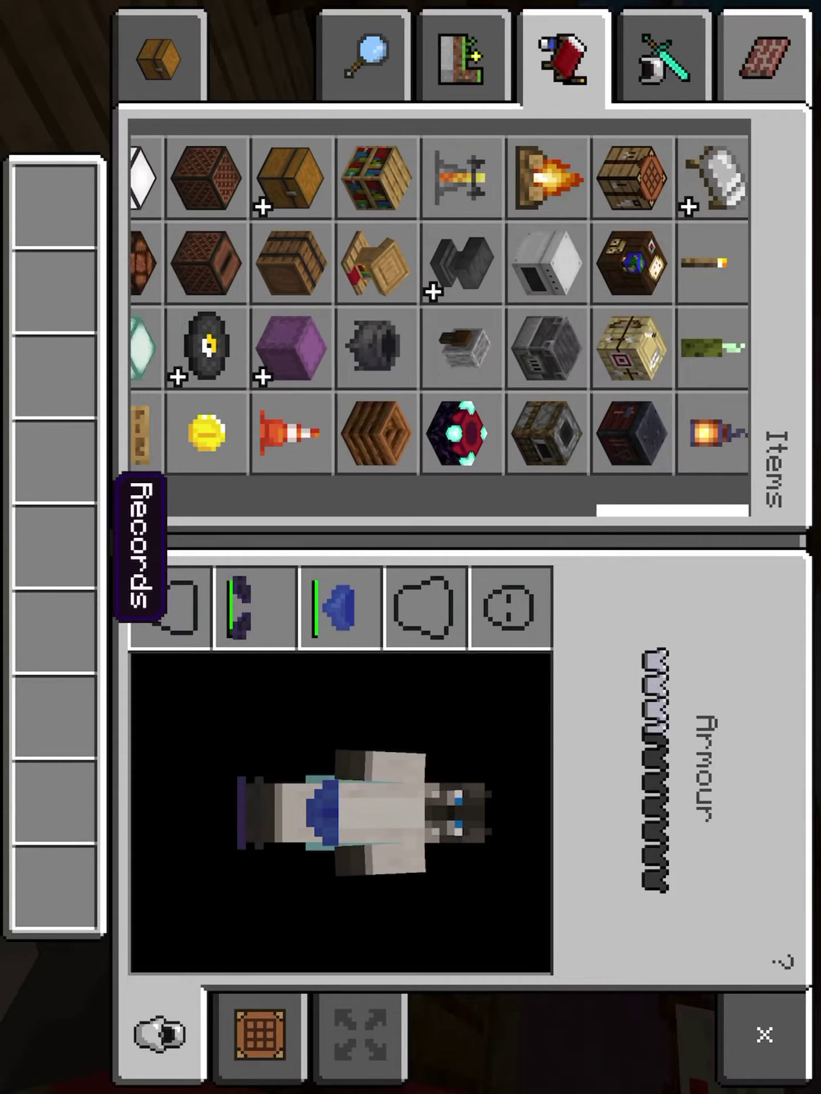
left_click(192, 261)
scroll(427, 309, "down", 3)
left_click(146, 91)
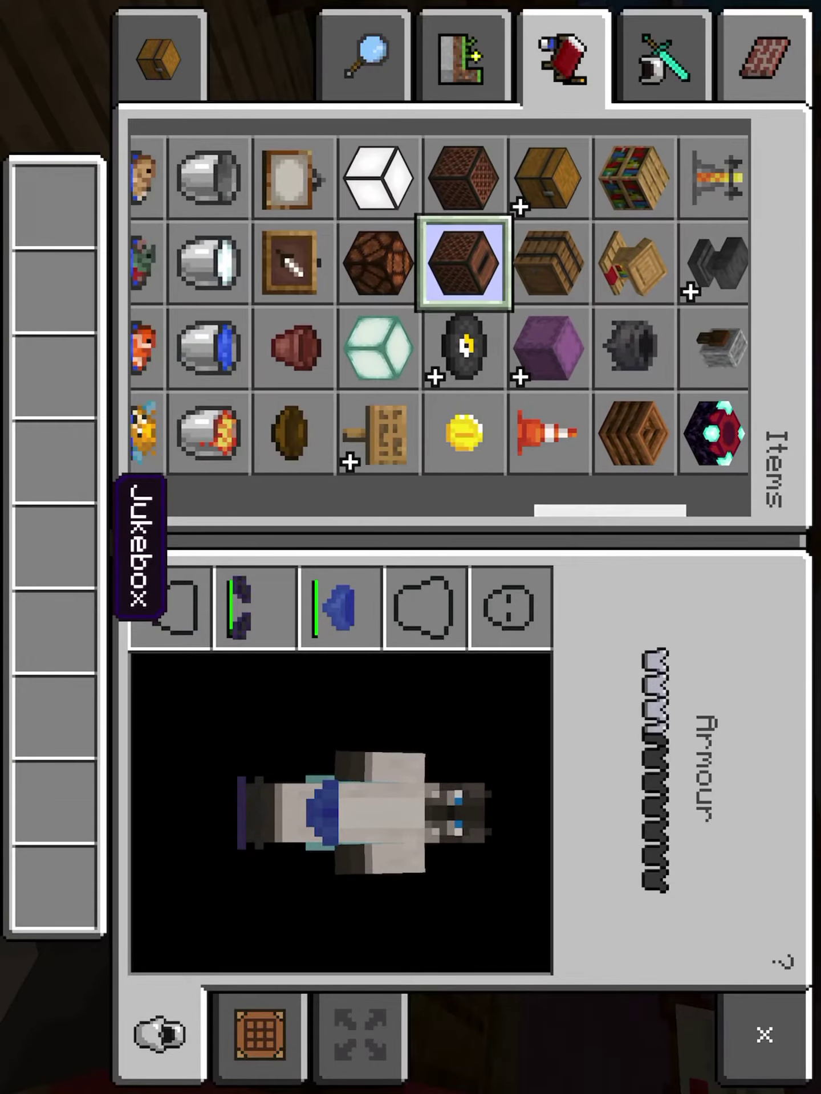
Search all items for 'remo' to find the removal wand
left_click(363, 56)
left_click(732, 316)
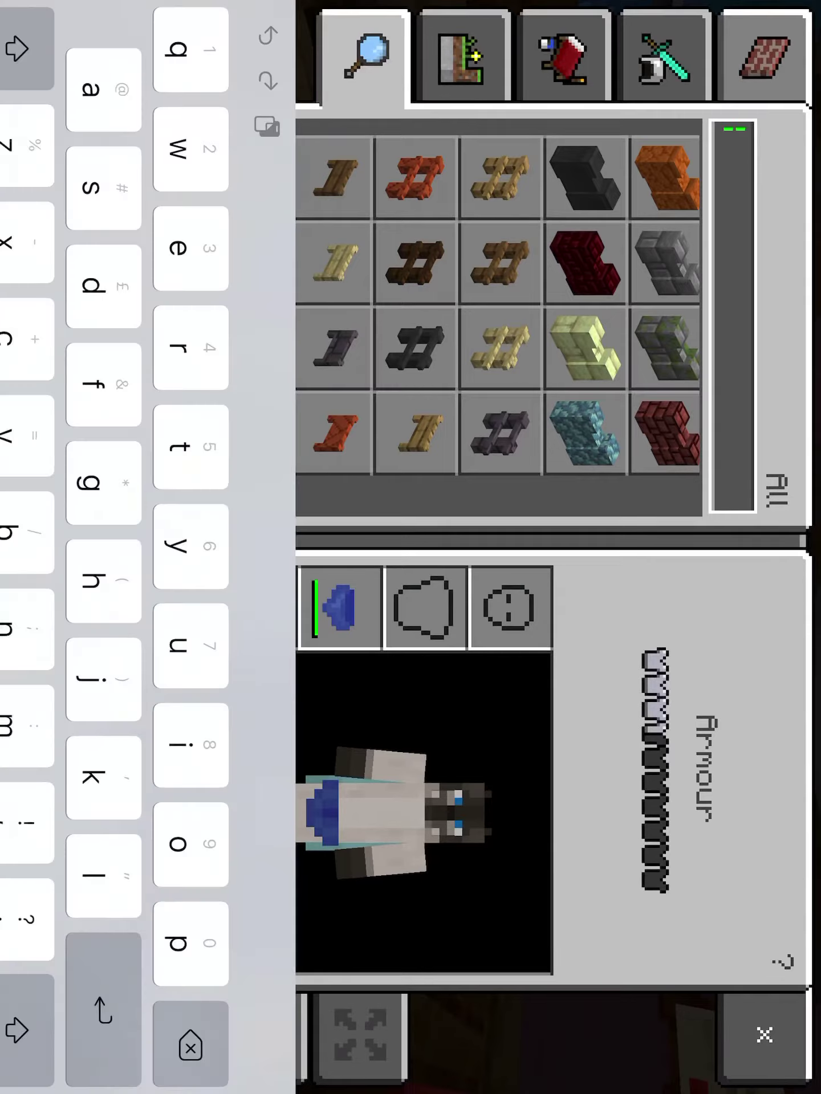
type("remo")
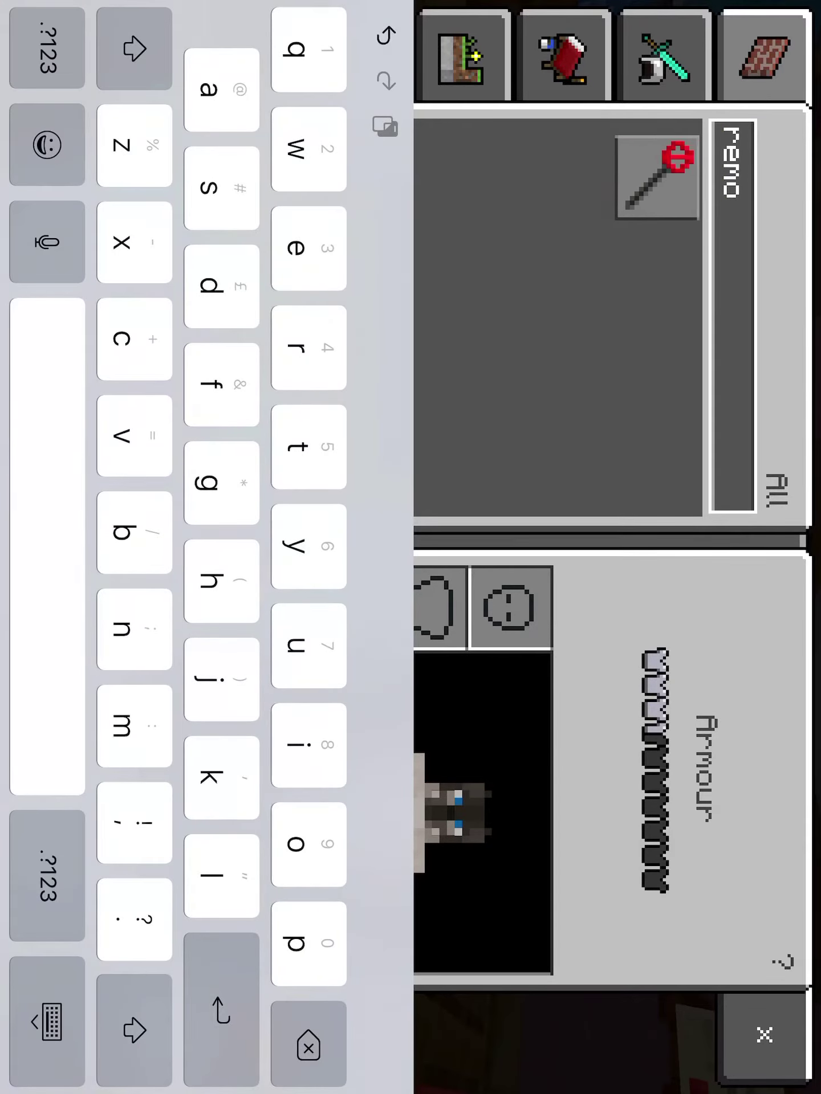
key("Return")
Put the removal wand in the hotbar and use it on the seated figure's held item
left_click(656, 177)
left_click(765, 1035)
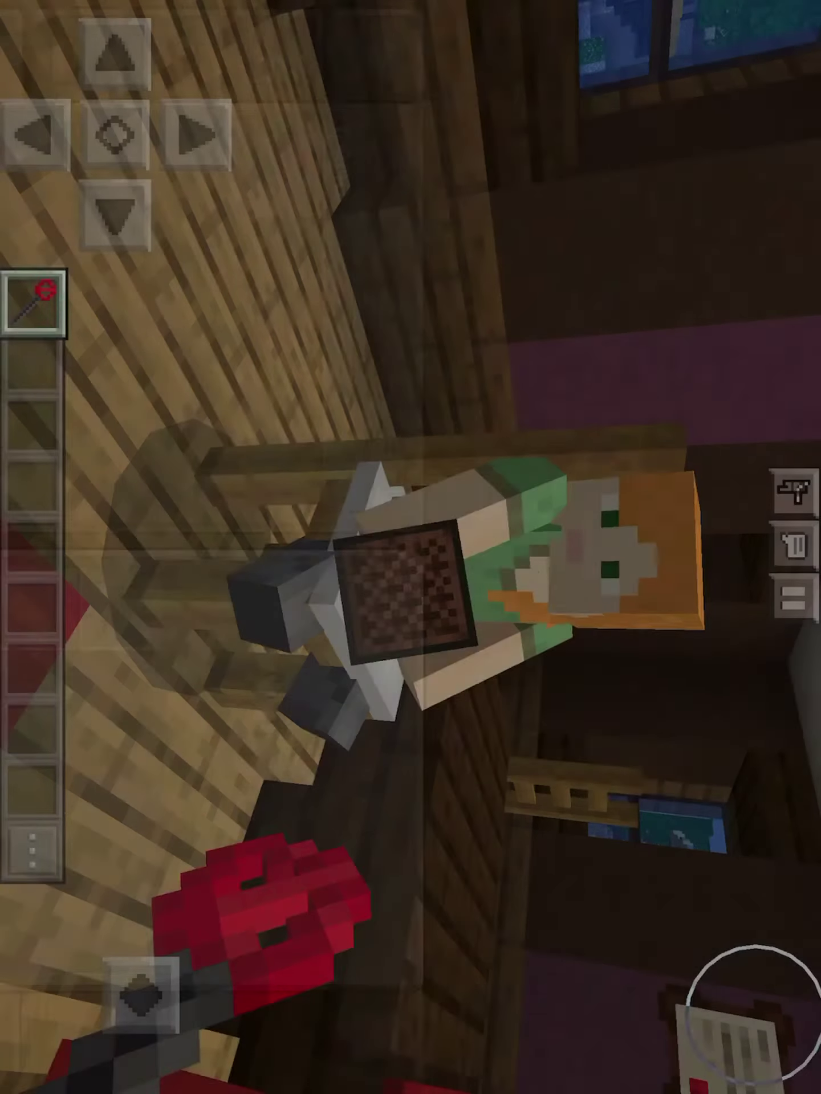
left_click(261, 525)
mouse_move(261, 526)
left_mouse_down()
mouse_move(340, 475)
mouse_move(341, 461)
left_mouse_up()
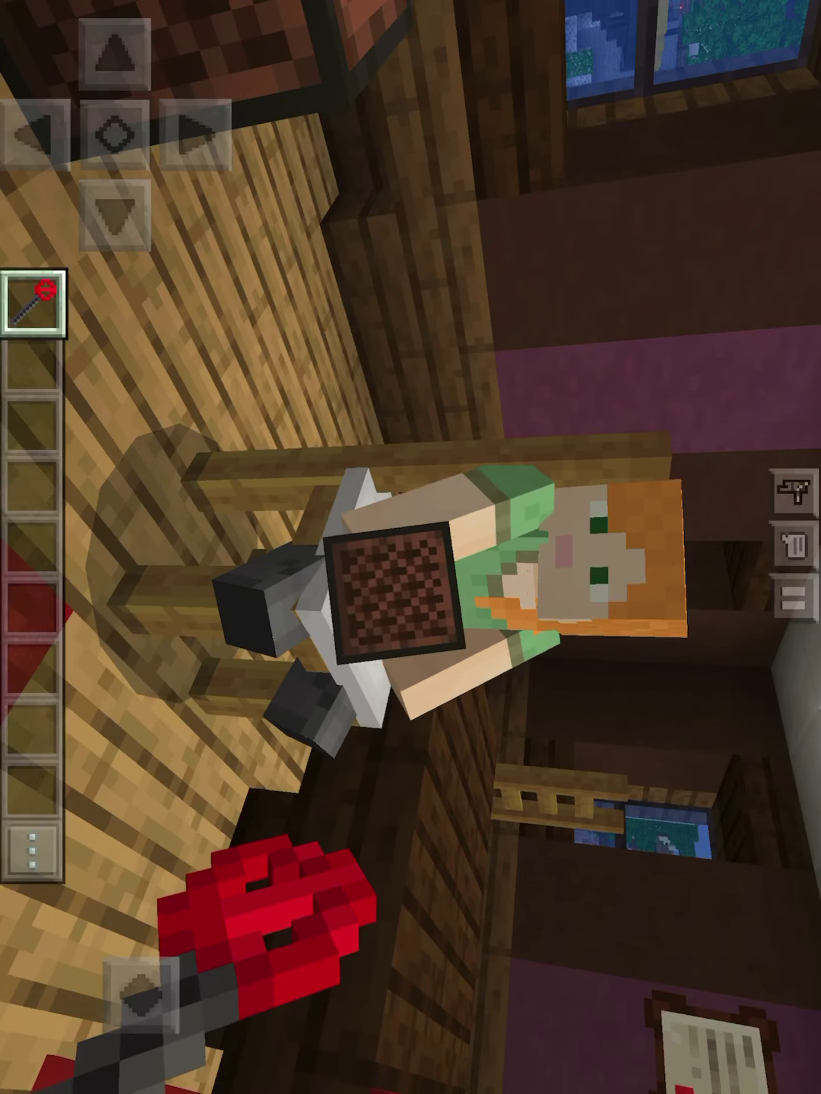
left_click(184, 608)
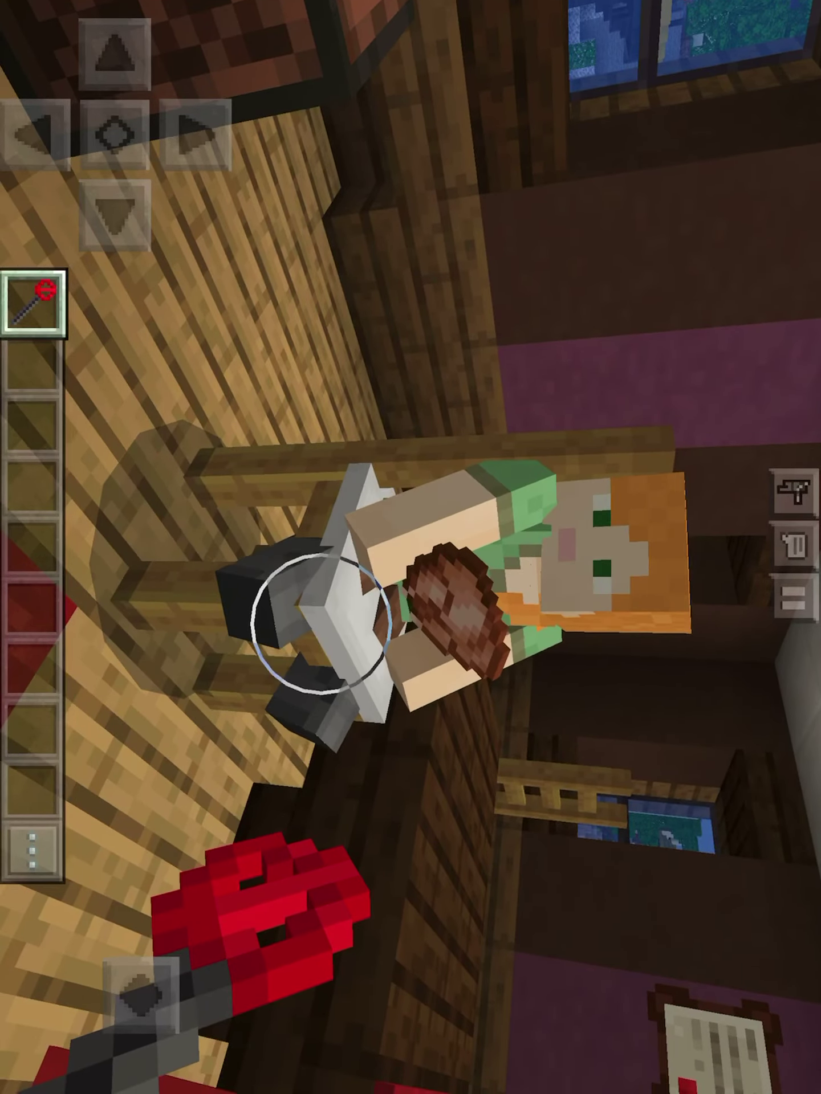
Look toward the bed and chairs, empty the hands, and walk back through the house
mouse_move(184, 602)
left_mouse_down()
mouse_move(361, 779)
mouse_move(252, 589)
mouse_move(399, 442)
left_mouse_up()
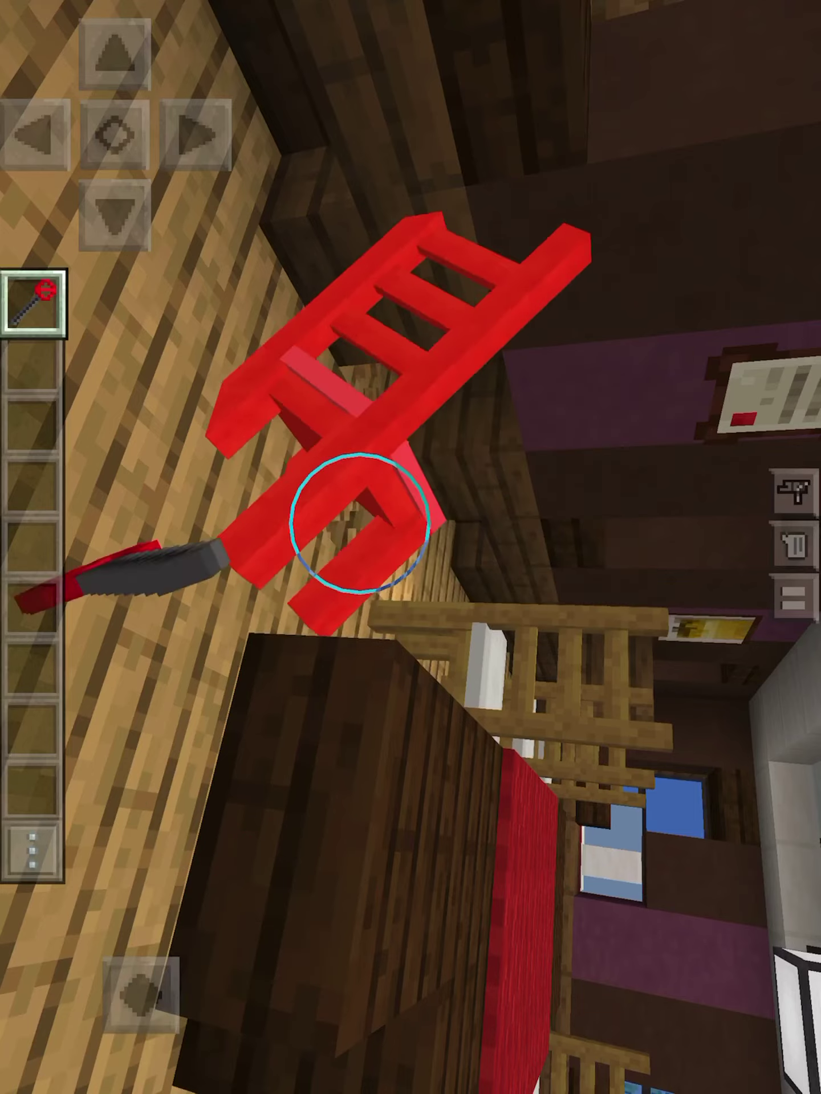
left_click_drag(359, 523, 372, 837)
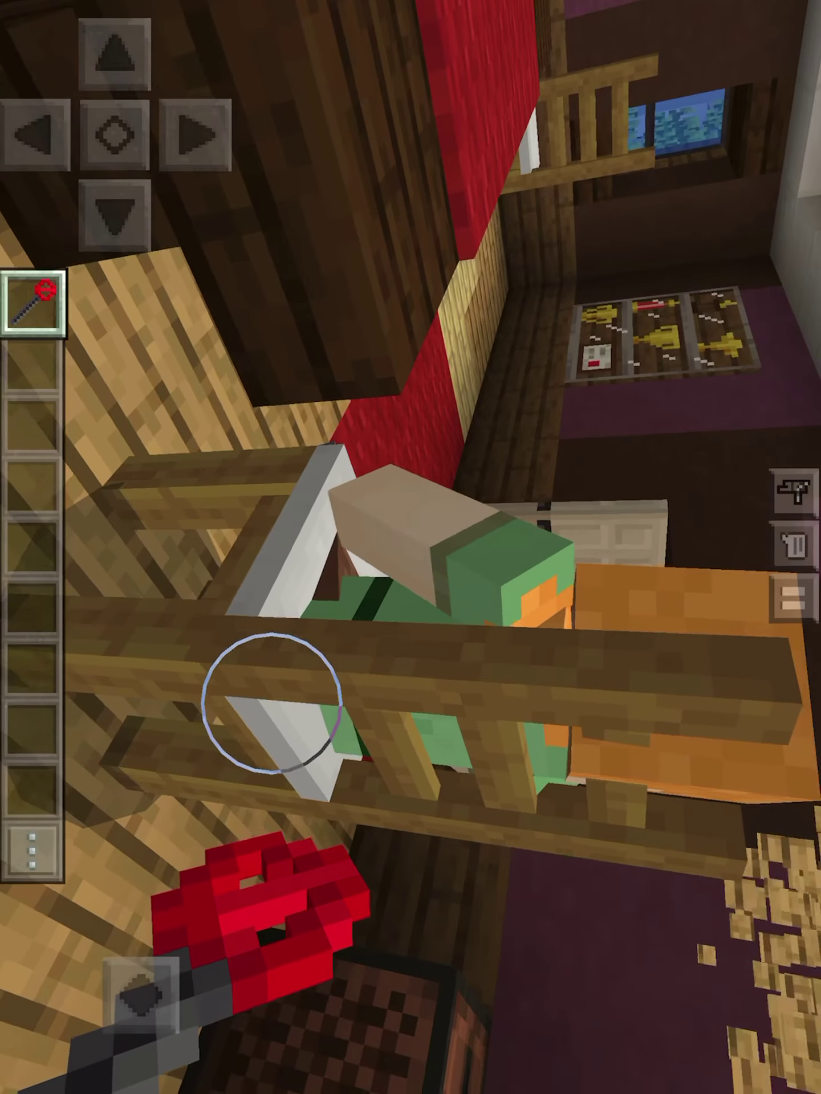
left_click(32, 729)
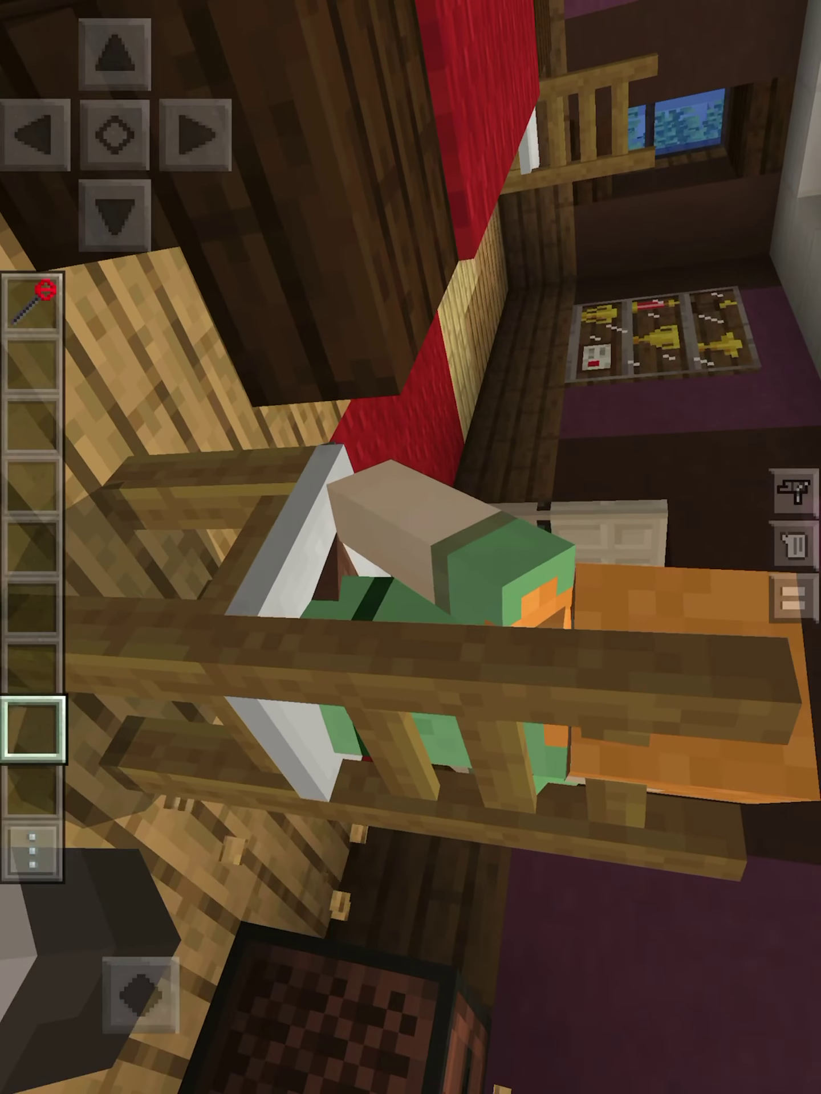
mouse_move(381, 984)
left_mouse_down()
mouse_move(361, 931)
mouse_move(316, 902)
mouse_move(359, 855)
left_mouse_up()
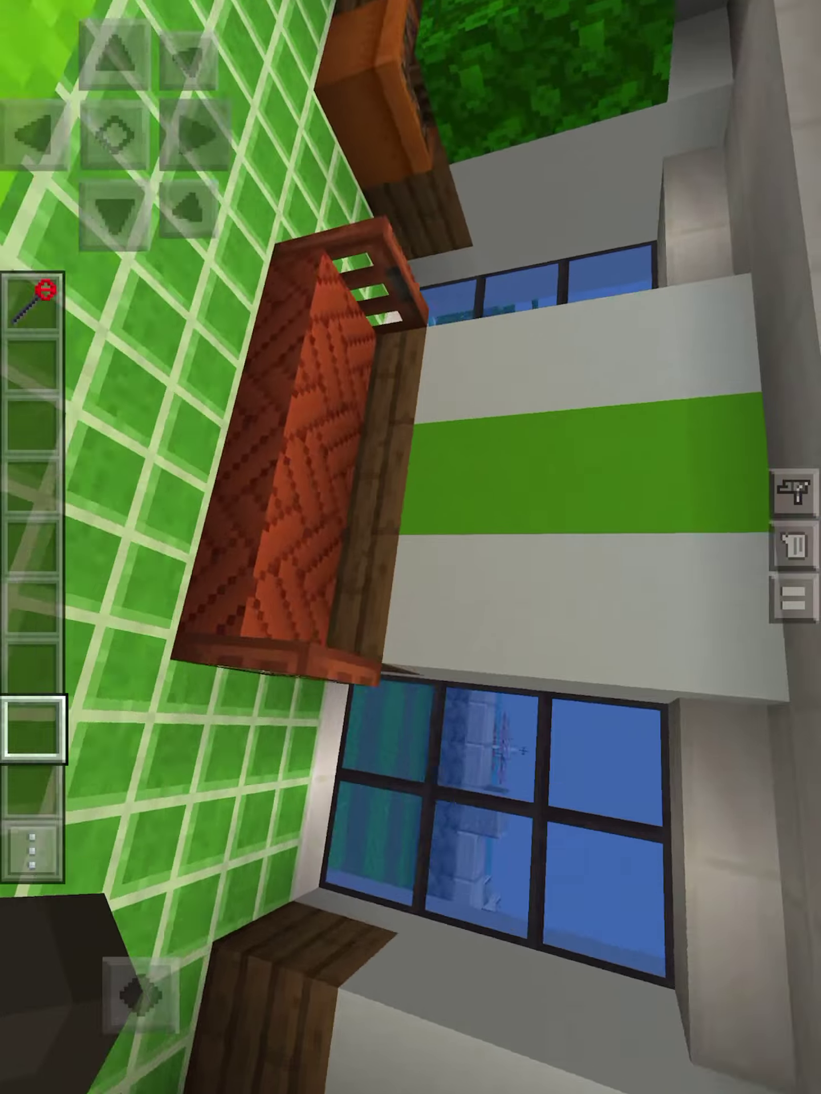
Look around the green-floored kitchen and window, then exit Minecraft to the home screen
left_click_drag(294, 936, 330, 819)
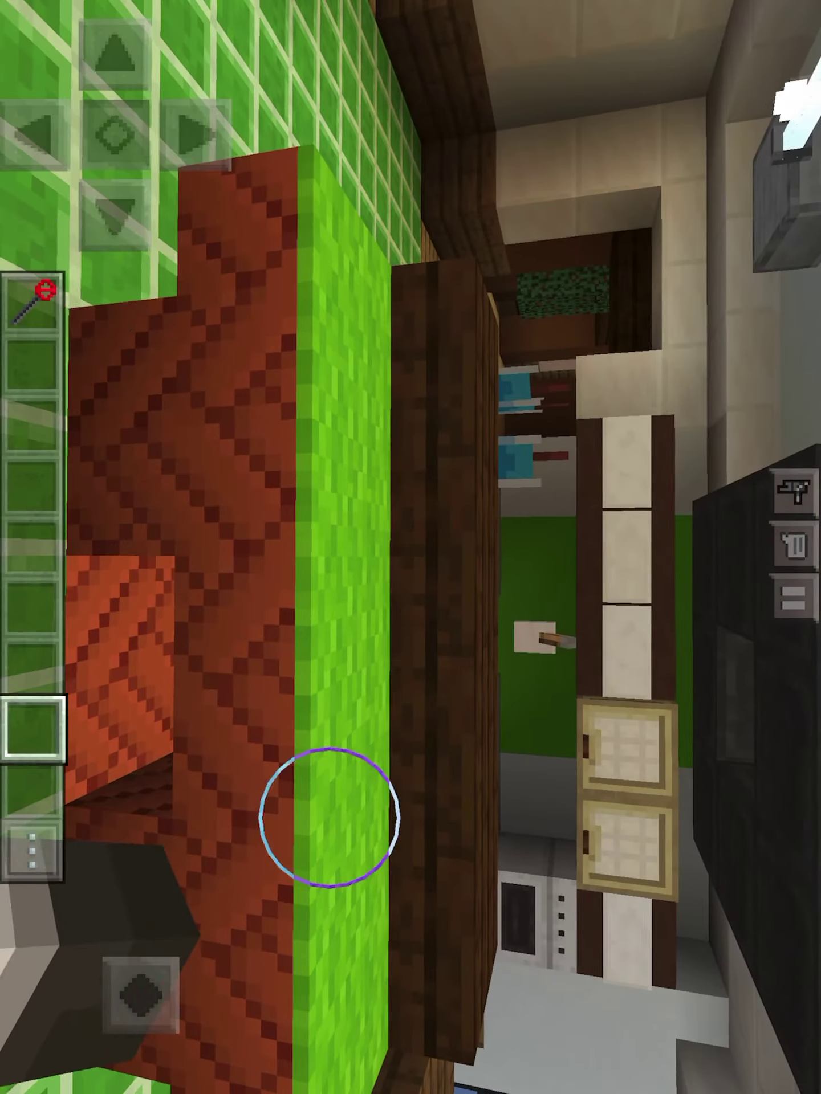
left_click_drag(404, 956, 426, 983)
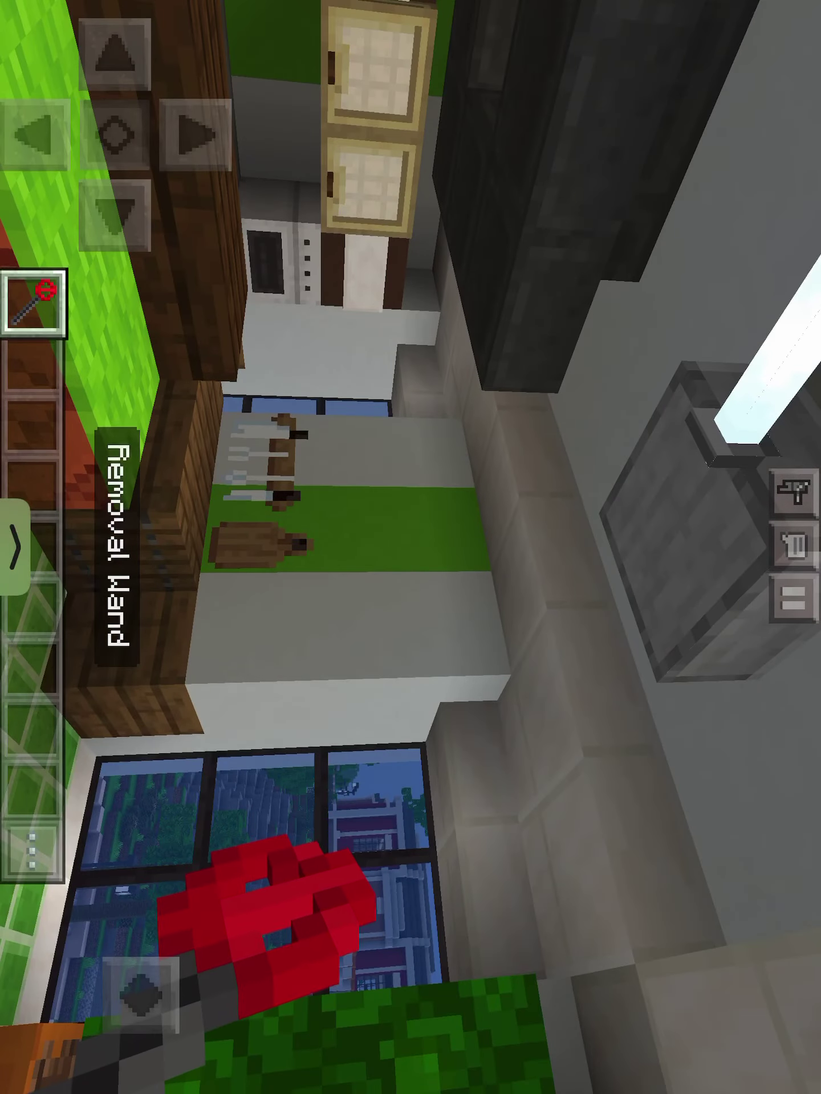
key("super")
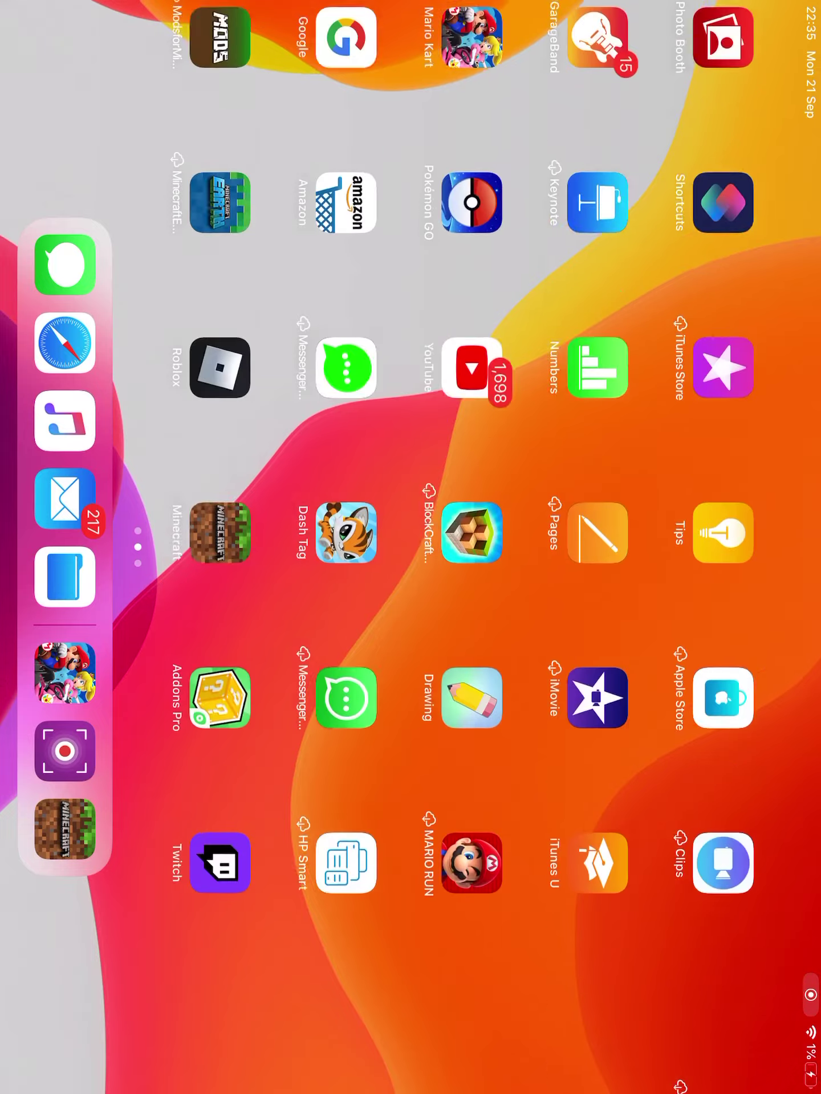